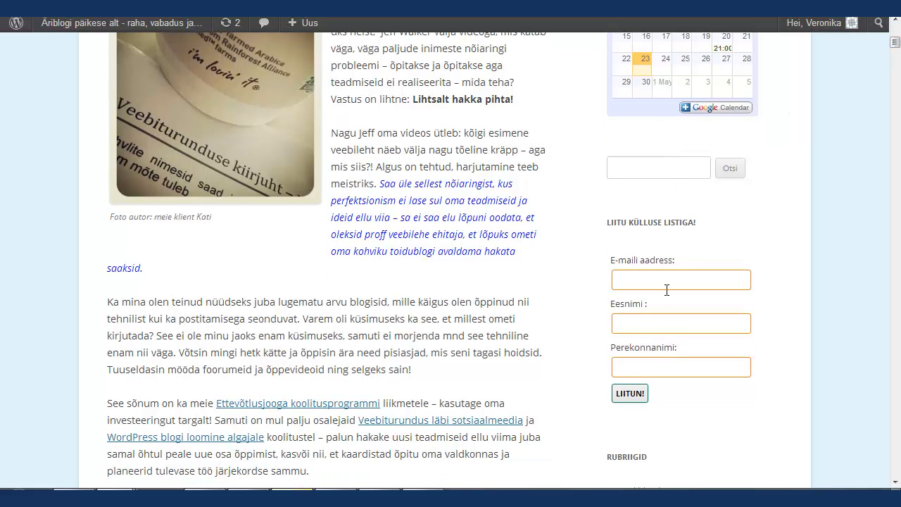
# Look through the blog's front page, examining its posts and sidebar widgets, including the calendar and sign-up form.
pyautogui.click(898, 63)
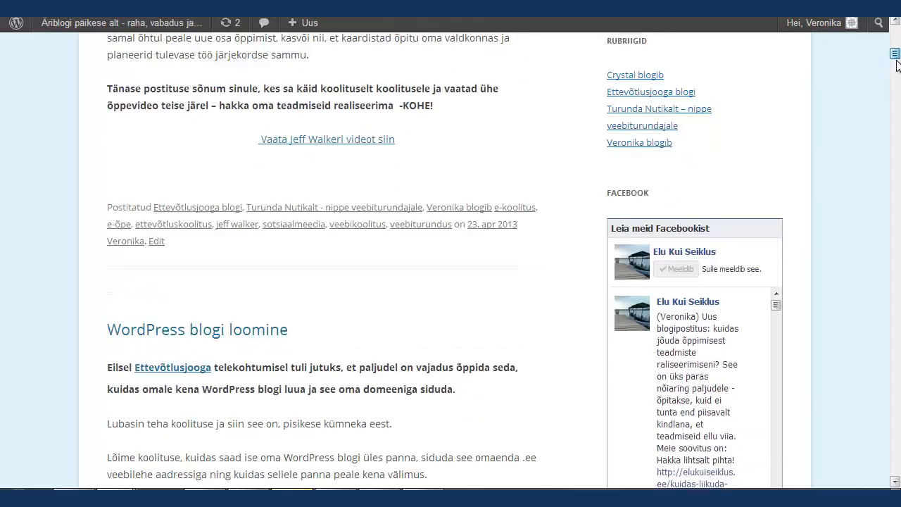
pyautogui.click(898, 67)
pyautogui.scroll(-10, 898, 76)
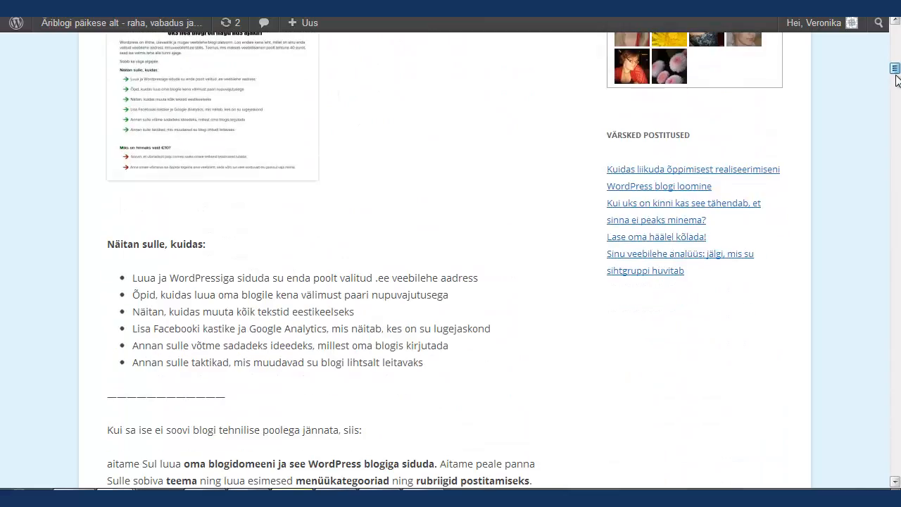
pyautogui.moveTo(896, 297); pyautogui.dragTo(900, 481)
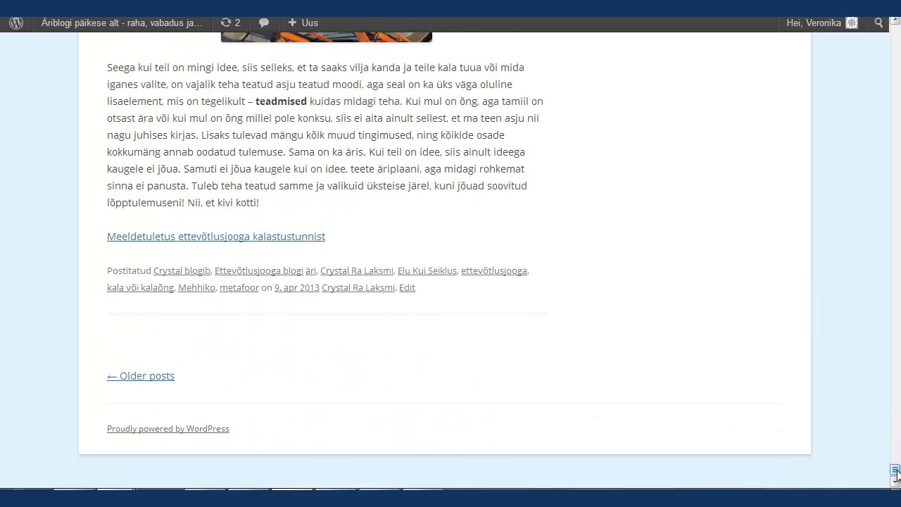
pyautogui.moveTo(895, 473); pyautogui.dragTo(896, 28)
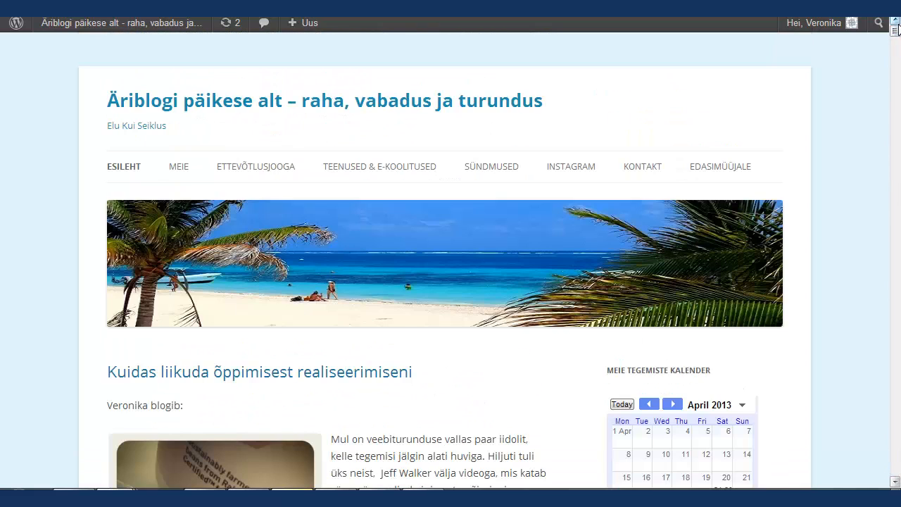
pyautogui.moveTo(897, 35); pyautogui.dragTo(897, 42)
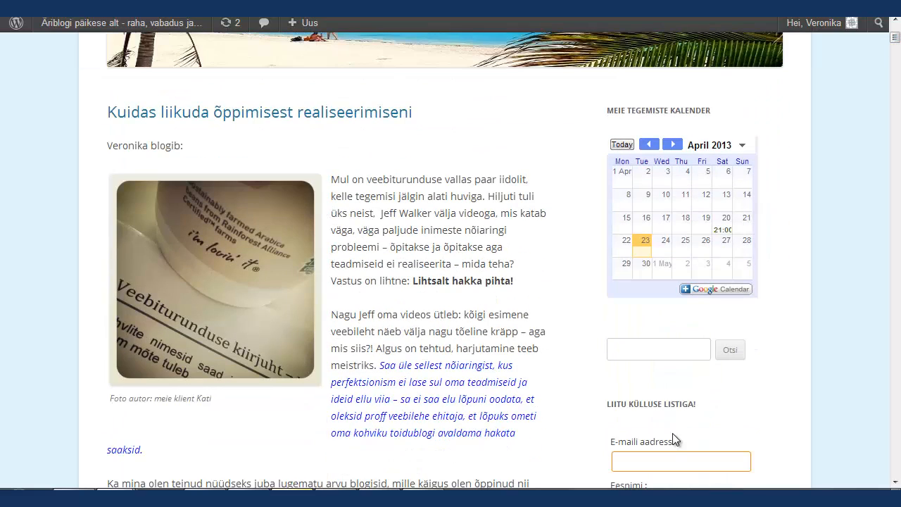
pyautogui.moveTo(897, 42); pyautogui.dragTo(895, 31)
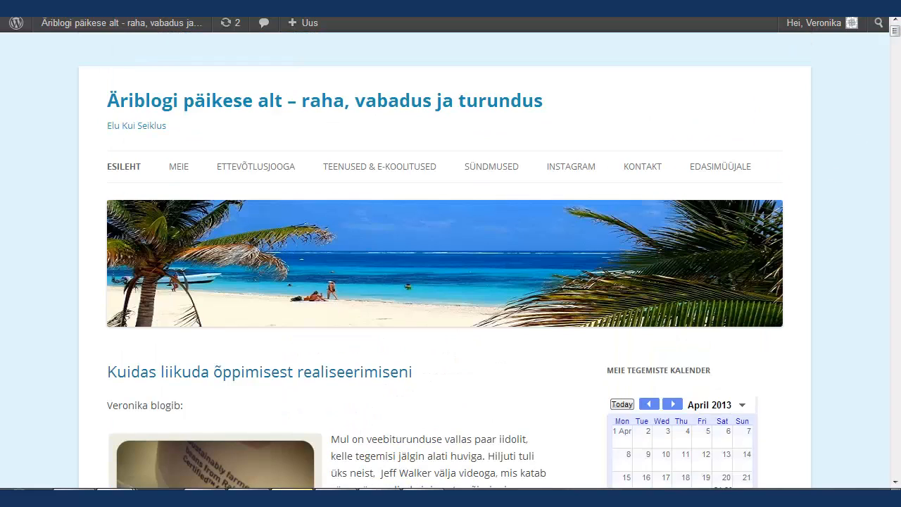
# Go to the WordPress dashboard and open the widgets management page (Moodulid).
pyautogui.click(182, 8)
pyautogui.moveTo(181, 23)
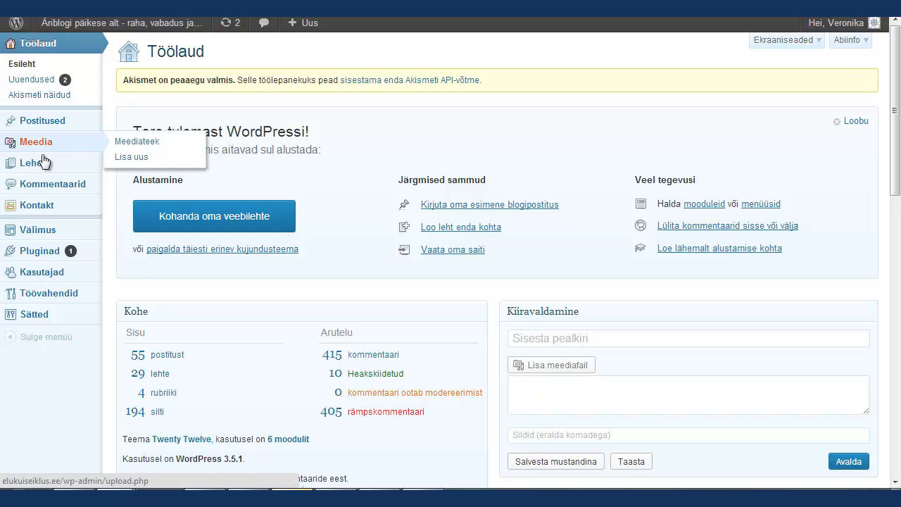
pyautogui.moveTo(48, 233)
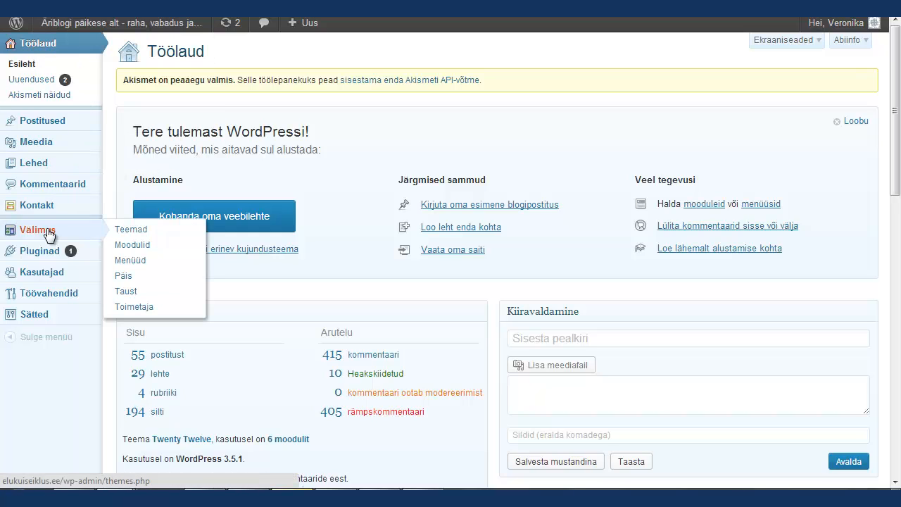
pyautogui.click(123, 247)
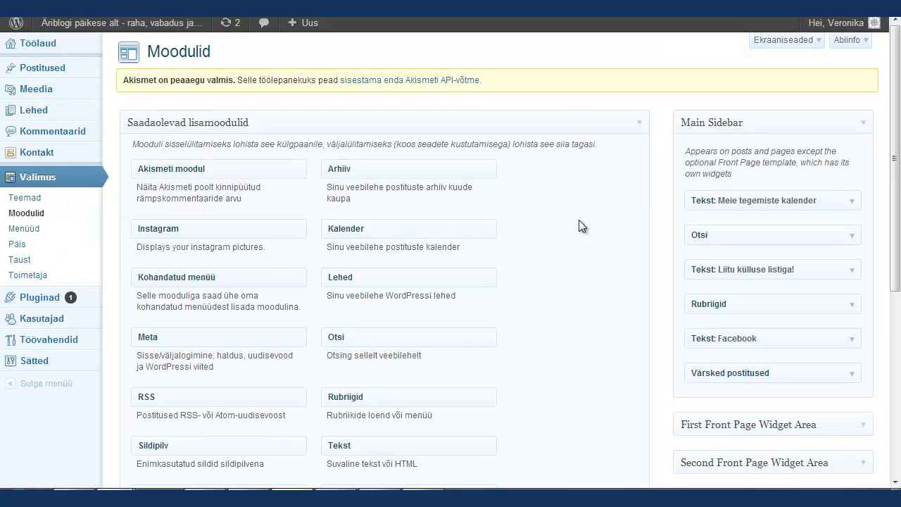
# Move the Meie tegemiste kalender text widget to the end of the Main Sidebar and expand it.
pyautogui.moveTo(447, 231); pyautogui.dragTo(465, 250)
pyautogui.moveTo(767, 200); pyautogui.dragTo(770, 392)
pyautogui.moveTo(898, 201); pyautogui.dragTo(897, 258)
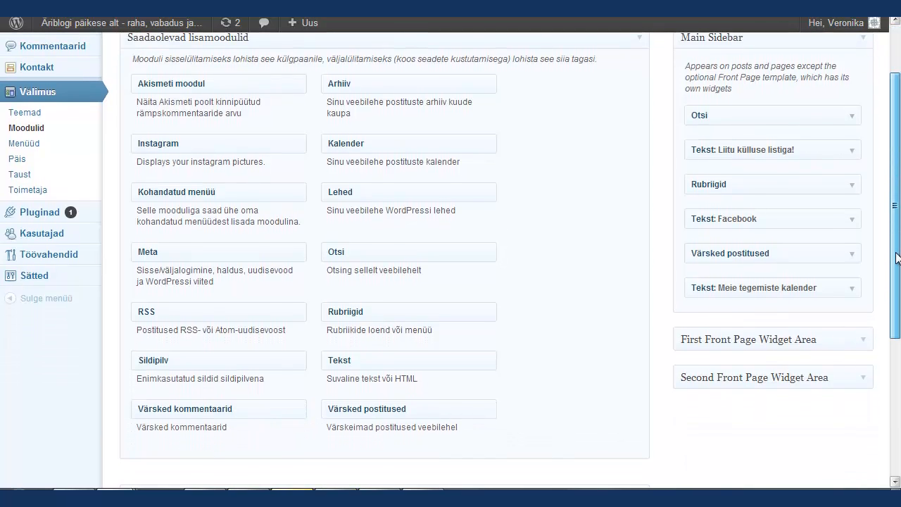
pyautogui.click(853, 290)
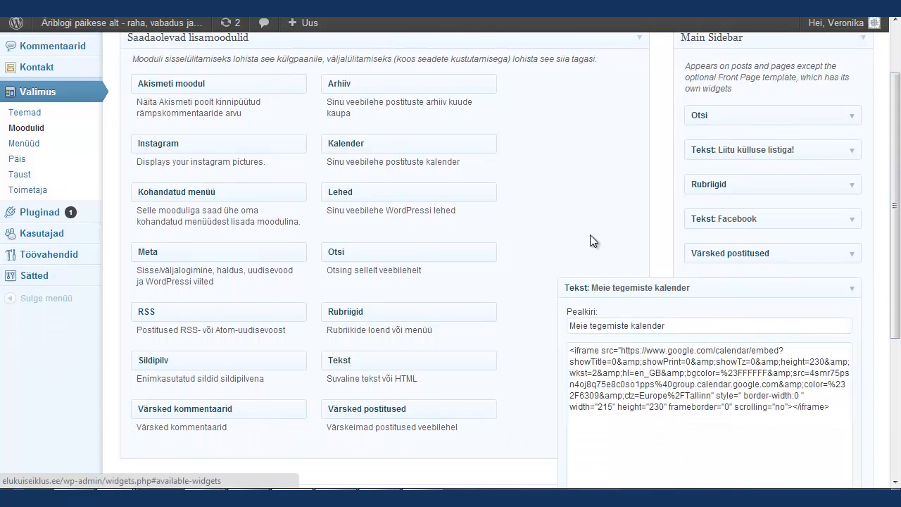
# Add a new Tekst widget to the Main Sidebar directly above the Meie tegemiste kalender widget.
pyautogui.moveTo(420, 360); pyautogui.dragTo(758, 254)
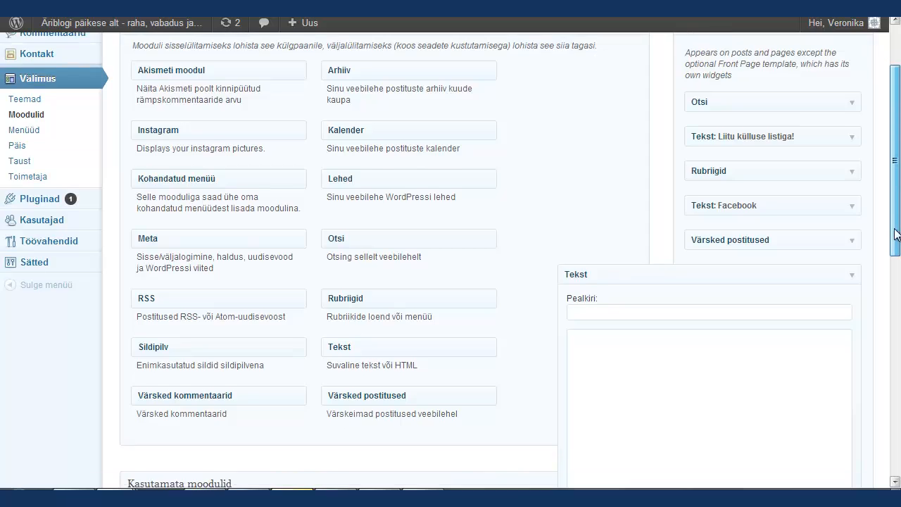
pyautogui.moveTo(897, 204); pyautogui.dragTo(896, 333)
pyautogui.click(748, 162)
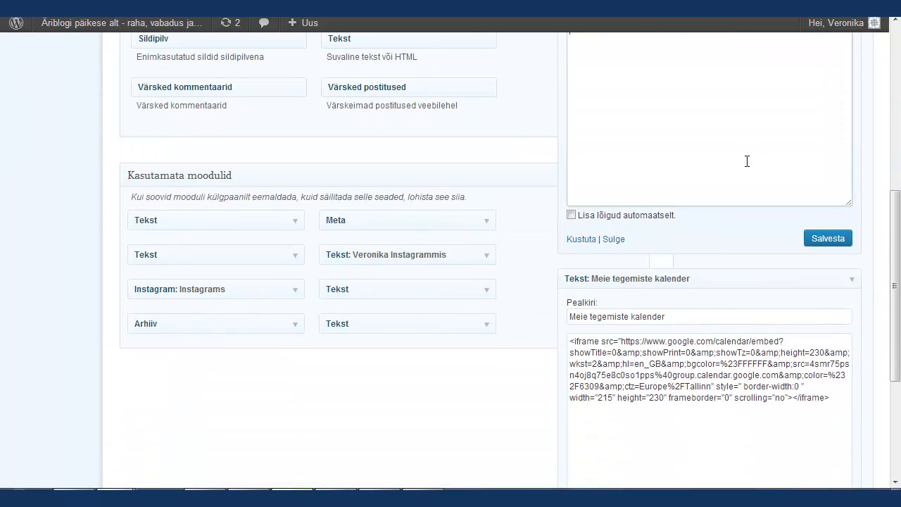
# Highlight the iframe embed code in the Meie tegemiste kalender widget and view the calendar on the blog's front page.
pyautogui.click(714, 413)
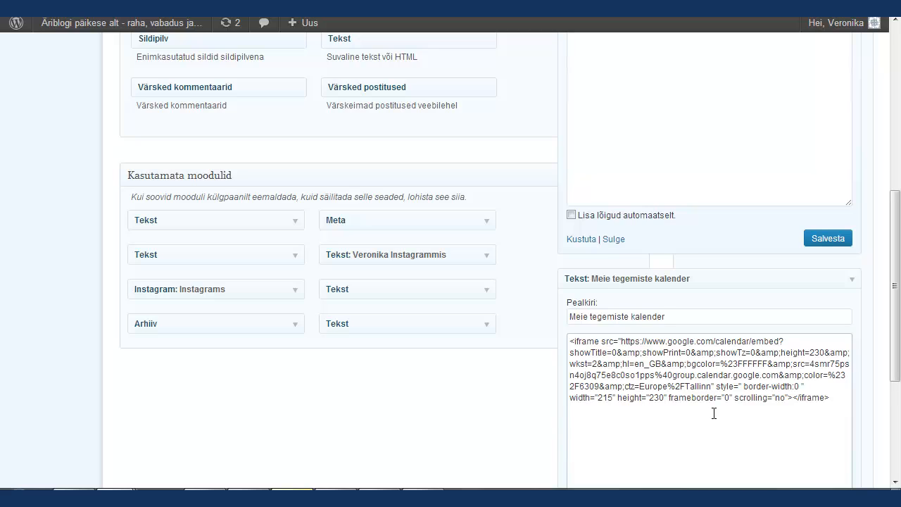
pyautogui.click(839, 401)
pyautogui.moveTo(831, 398); pyautogui.dragTo(559, 343)
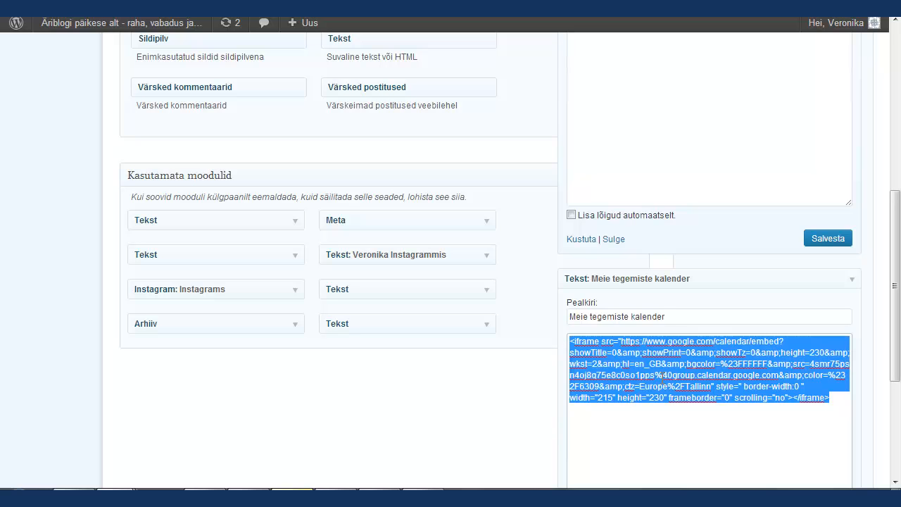
pyautogui.click(662, 376)
pyautogui.moveTo(897, 236); pyautogui.dragTo(900, 107)
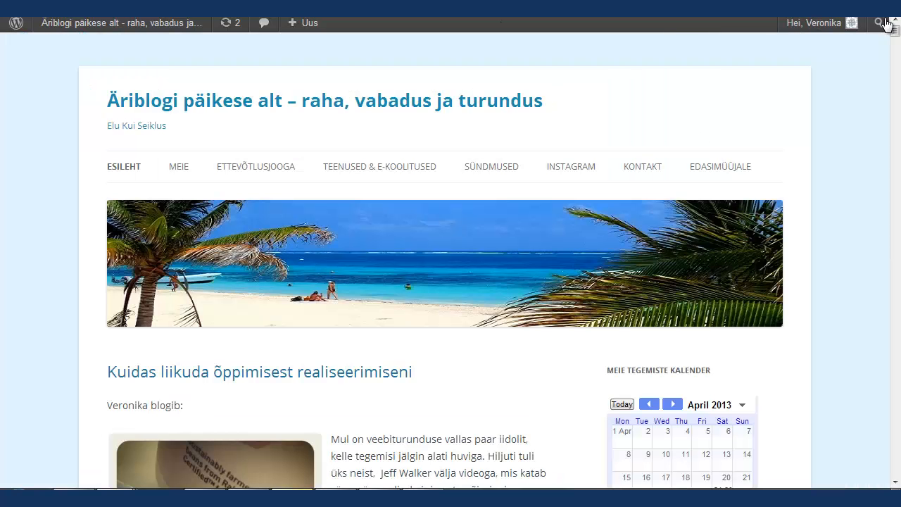
pyautogui.moveTo(894, 32); pyautogui.dragTo(896, 60)
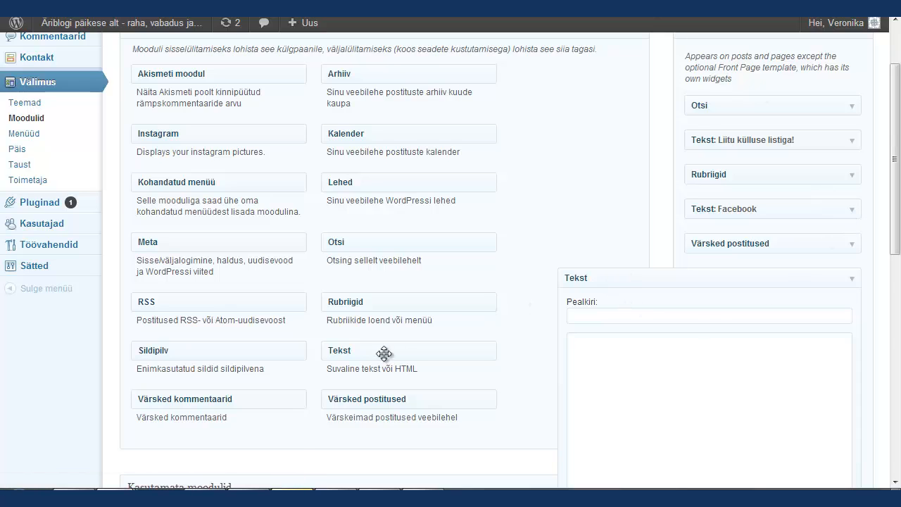
# Expand the Facebook text widget and inspect the height and width values in its iframe code.
pyautogui.click(853, 211)
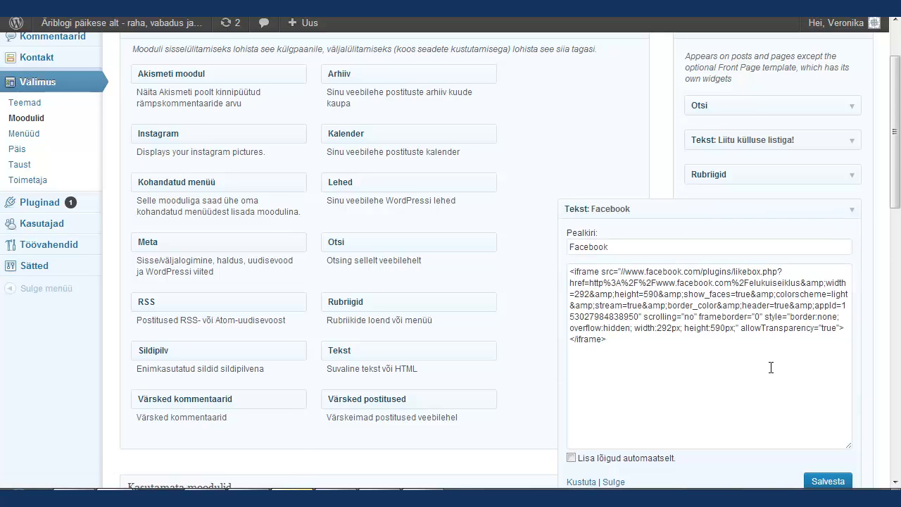
pyautogui.moveTo(725, 329); pyautogui.dragTo(710, 329)
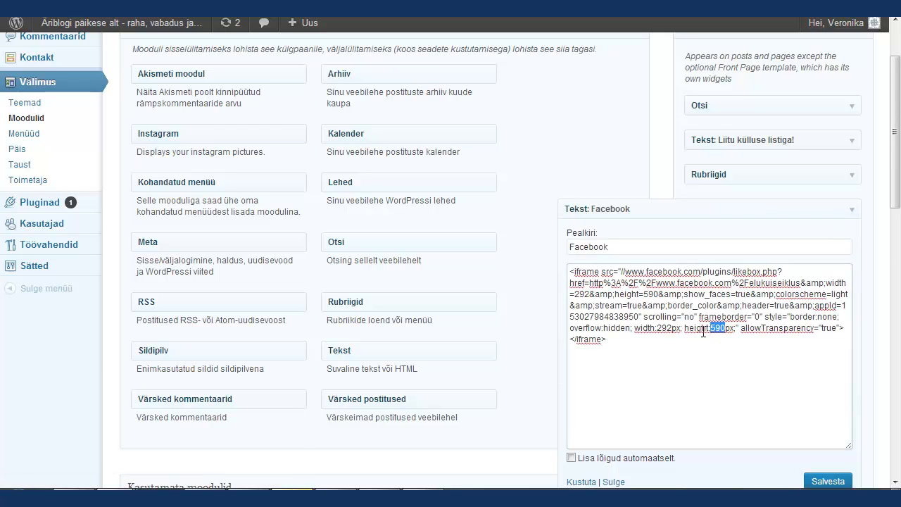
pyautogui.doubleClick(662, 333)
pyautogui.click(677, 381)
# Collapse the Facebook, empty Tekst and Meie tegemiste kalender widgets in the Main Sidebar.
pyautogui.click(853, 209)
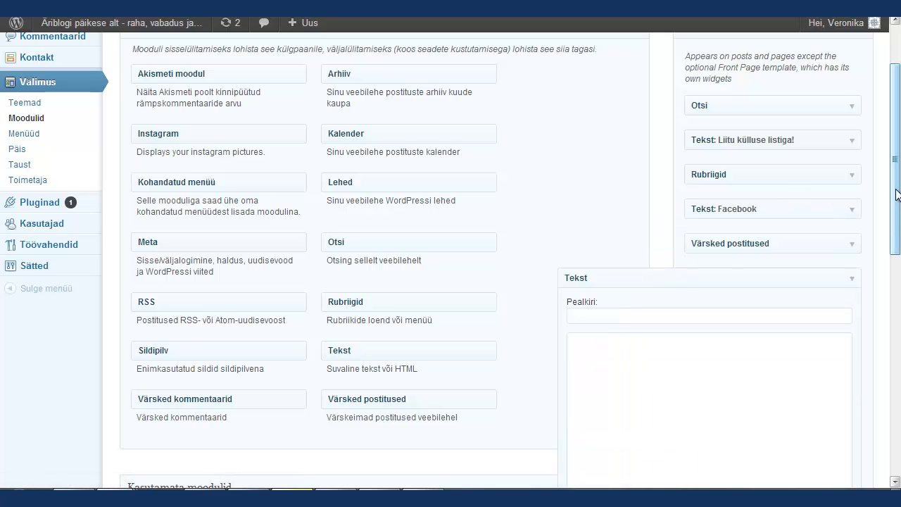
pyautogui.click(854, 282)
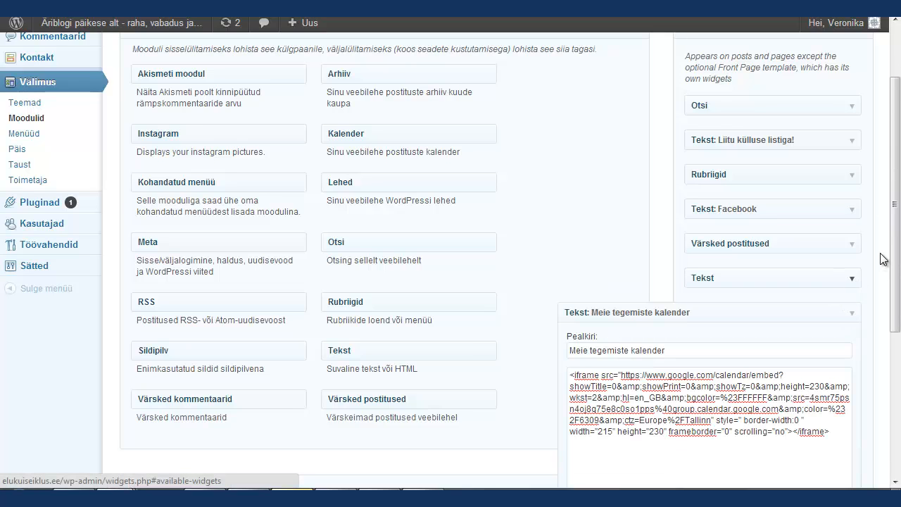
pyautogui.click(852, 312)
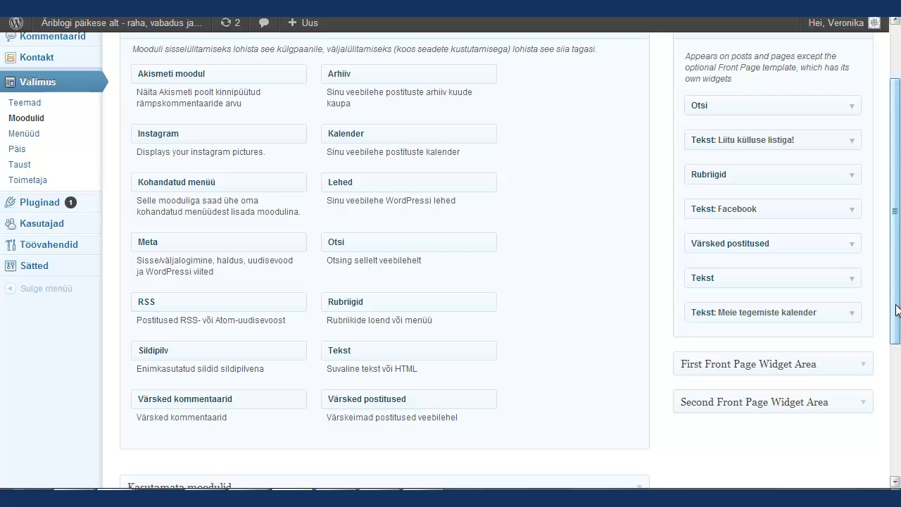
# Expand the Second Front Page Widget Area and try to place a Tekst widget from the available modules.
pyautogui.scroll(-1, 897, 310)
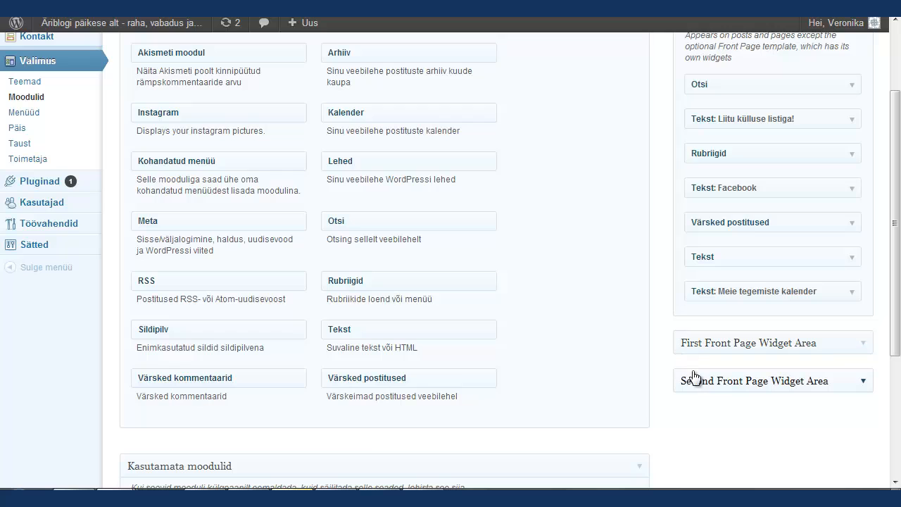
pyautogui.click(865, 382)
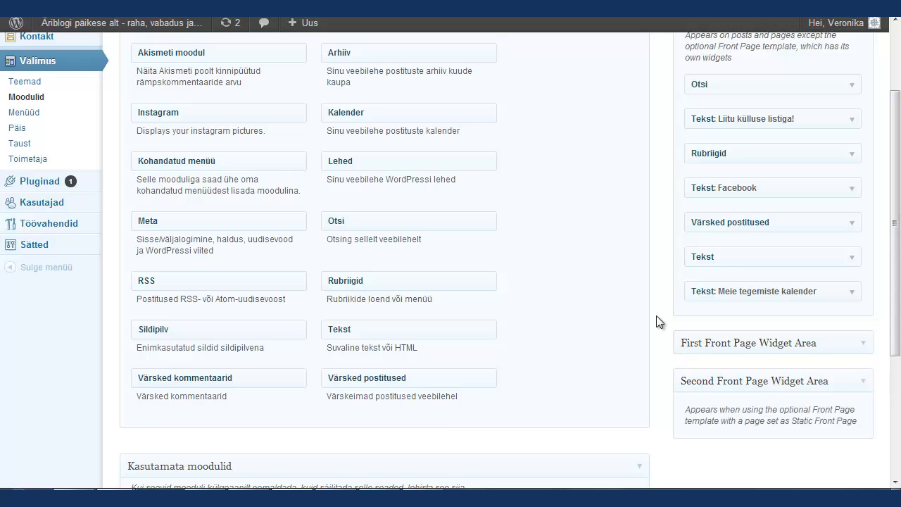
pyautogui.moveTo(435, 334); pyautogui.dragTo(444, 263)
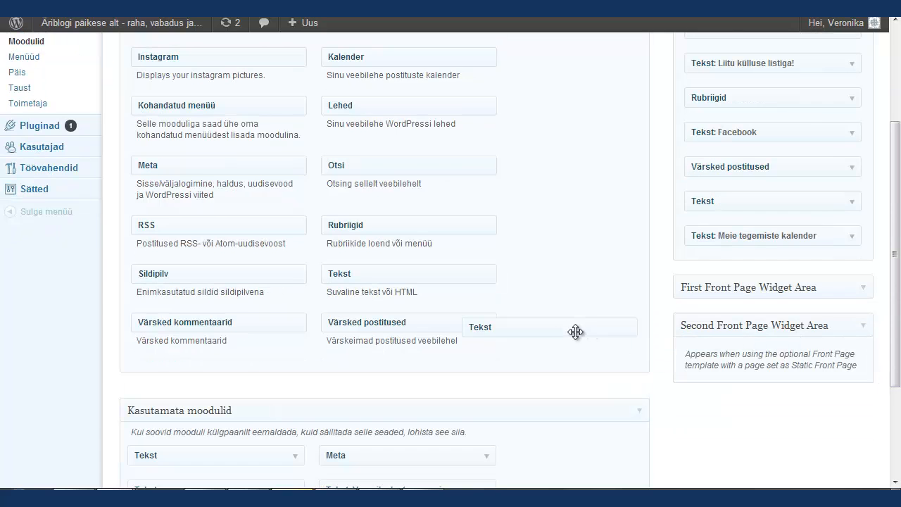
# Remove the empty Tekst widget above Meie tegemiste kalender from the Main Sidebar.
pyautogui.moveTo(896, 210); pyautogui.dragTo(897, 258)
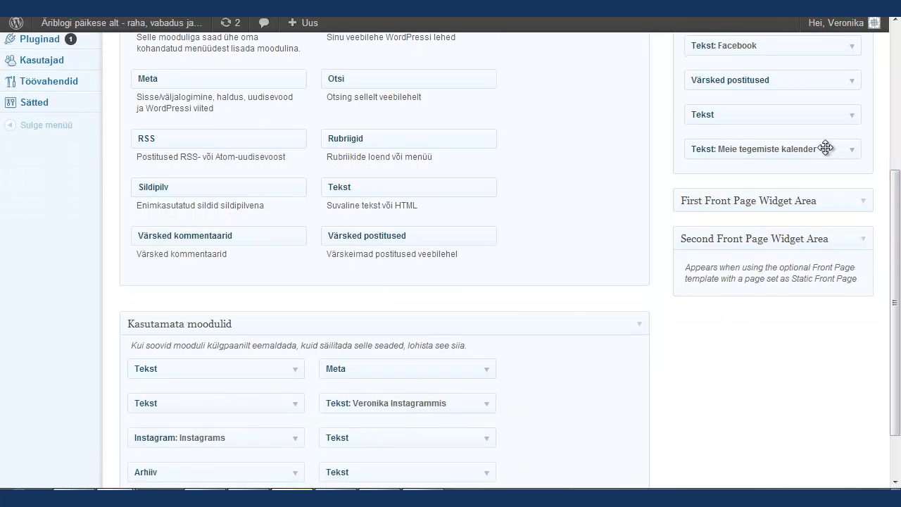
pyautogui.moveTo(822, 150); pyautogui.dragTo(545, 181)
pyautogui.click(849, 119)
pyautogui.click(853, 119)
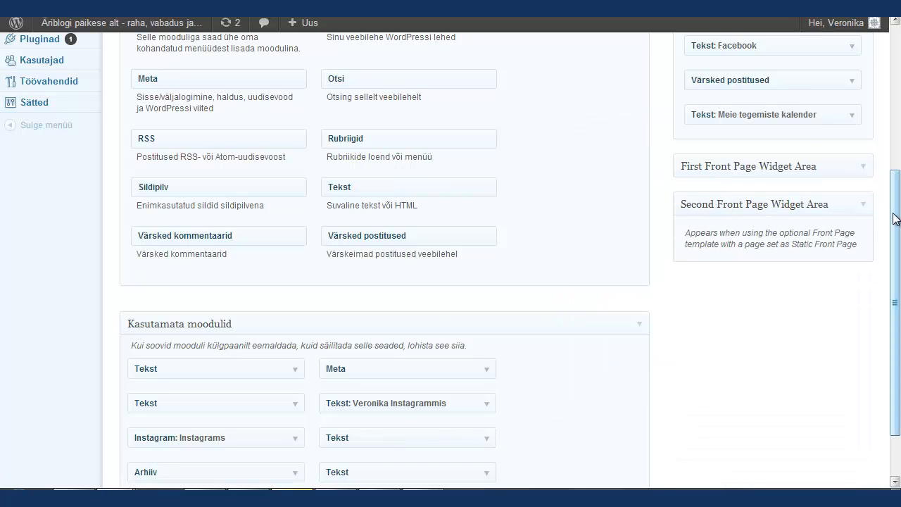
# Return to the blog's front page and open the Sündmused page to view its events calendar.
pyautogui.moveTo(896, 218); pyautogui.dragTo(899, 68)
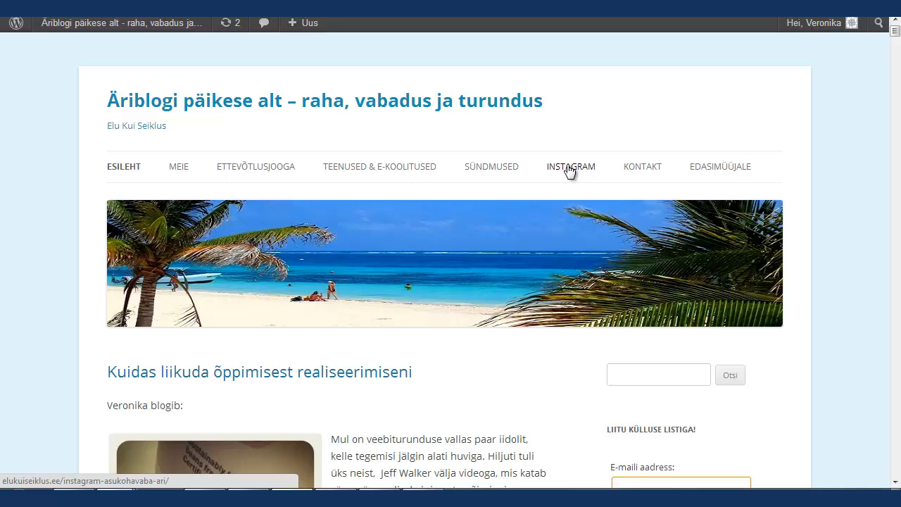
pyautogui.click(493, 169)
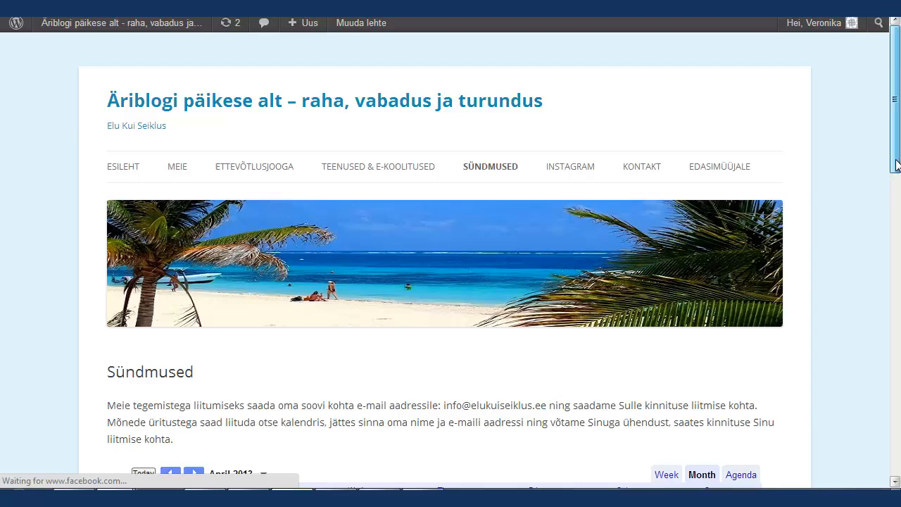
pyautogui.moveTo(897, 96); pyautogui.dragTo(900, 71)
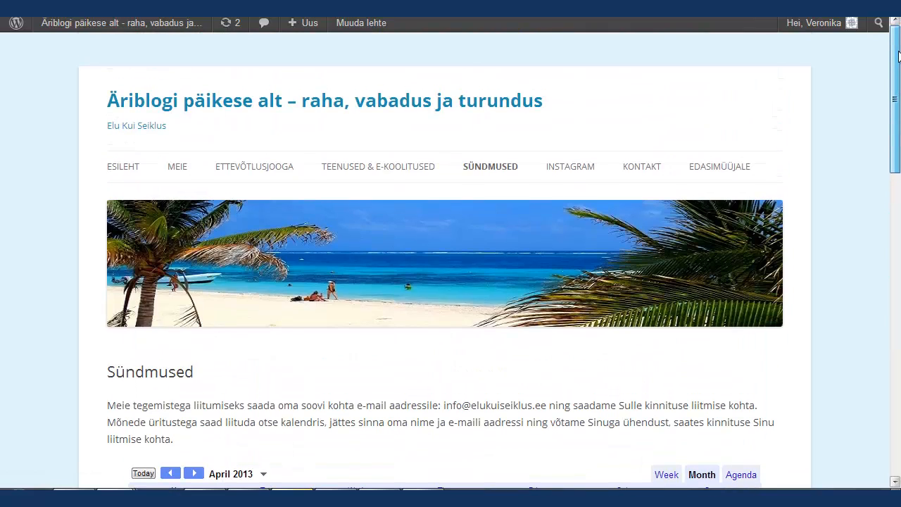
# Open the blog's Instagram page, browse its photo gallery, and open the Kontakt page.
pyautogui.click(561, 176)
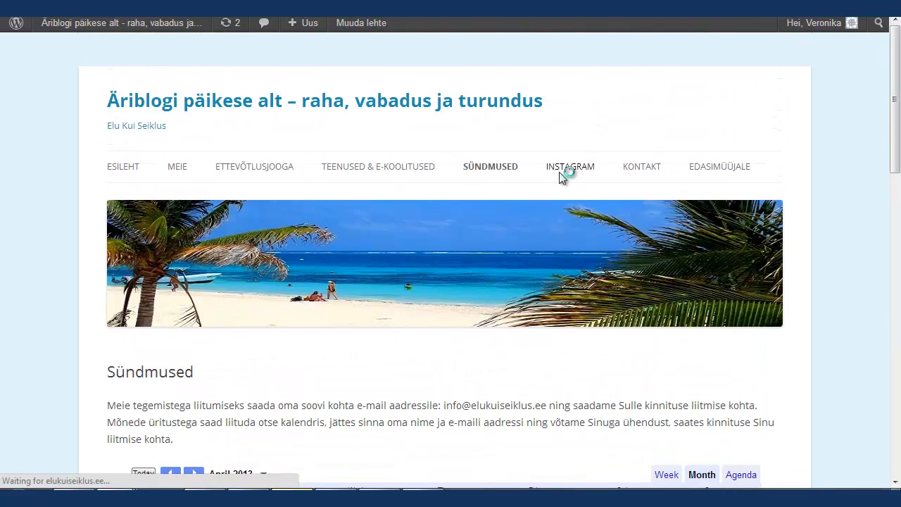
pyautogui.moveTo(899, 89); pyautogui.dragTo(900, 191)
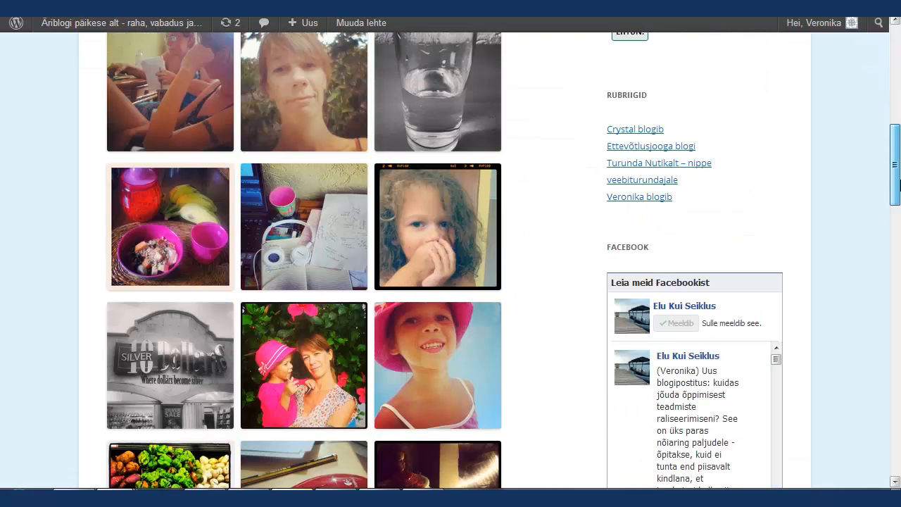
pyautogui.scroll(5, 900, 184)
pyautogui.scroll(-2, 894, 213)
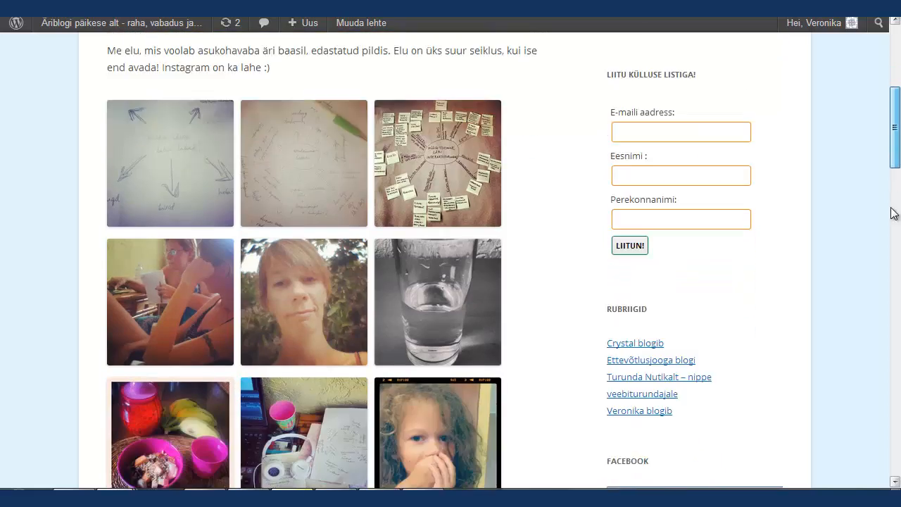
pyautogui.moveTo(892, 208); pyautogui.dragTo(896, 81)
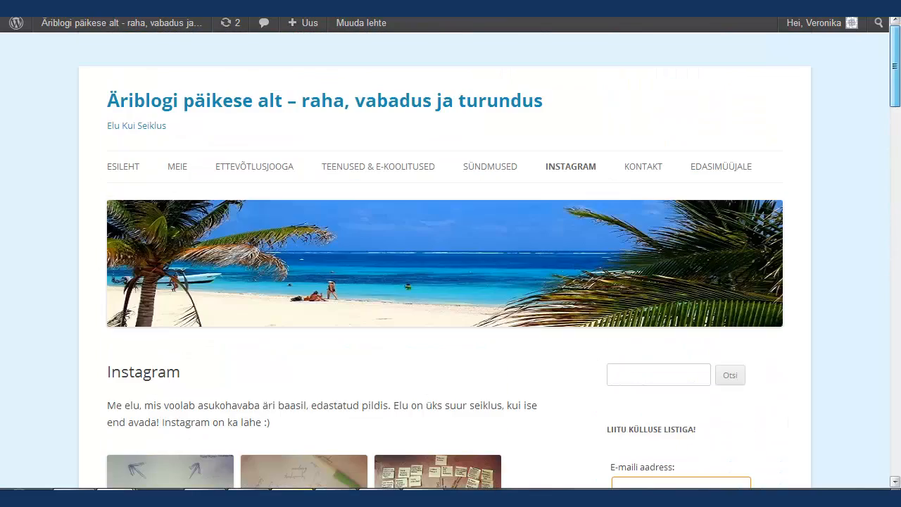
pyautogui.click(642, 169)
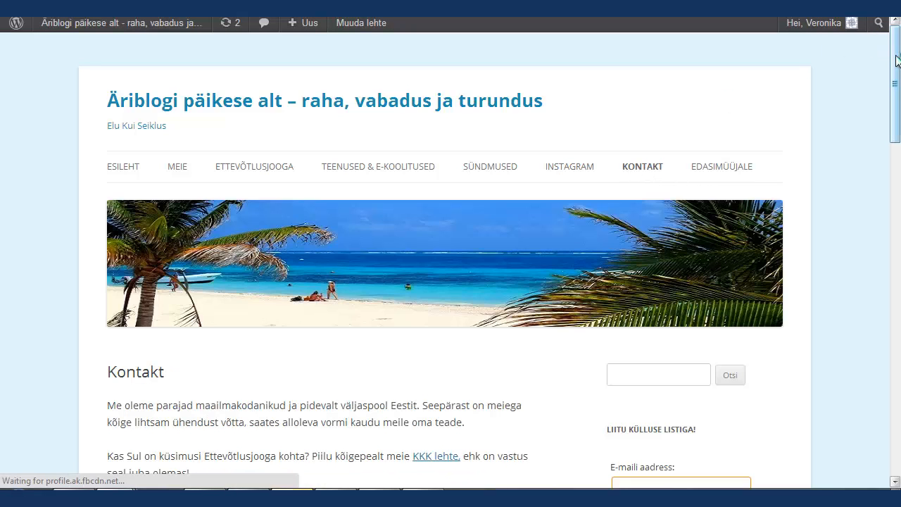
# Switch from the Kontakt page to the WordPress dashboard and review the list of installed plugins.
pyautogui.moveTo(897, 61); pyautogui.dragTo(872, 62)
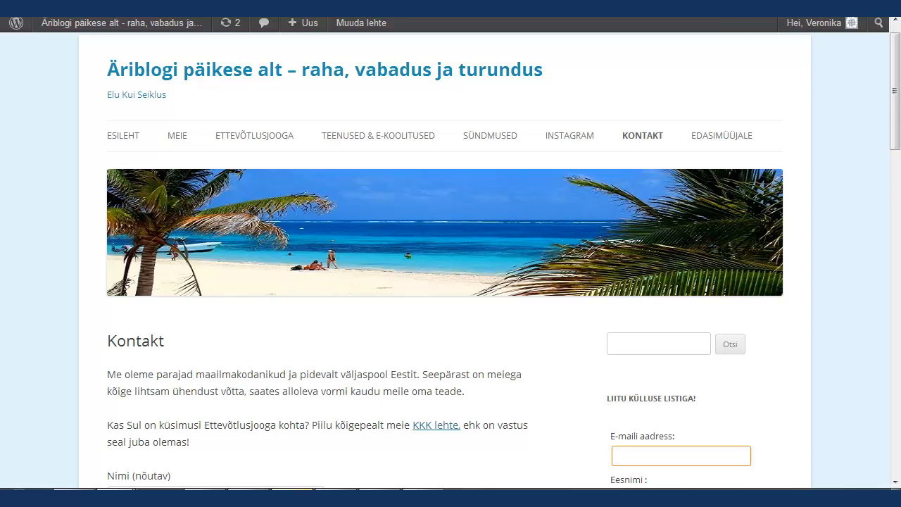
pyautogui.hotkey('ctrl', 'Tab')
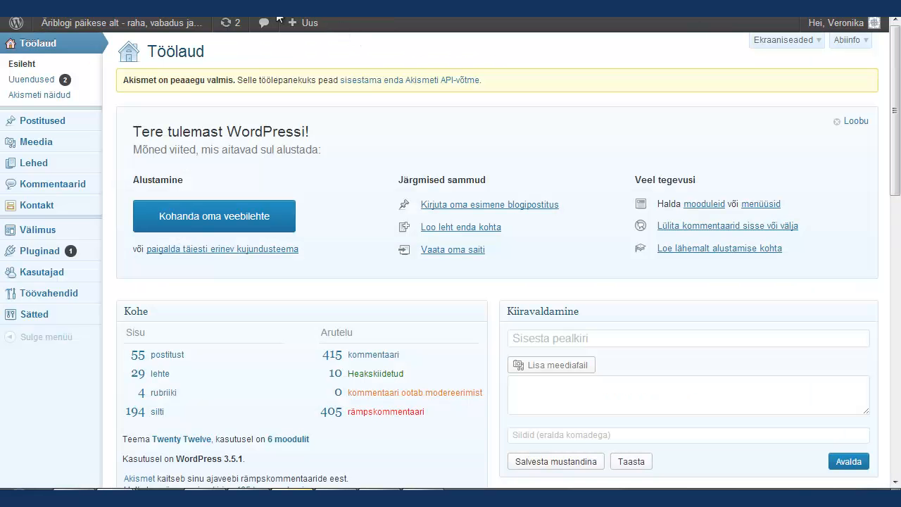
pyautogui.moveTo(46, 257)
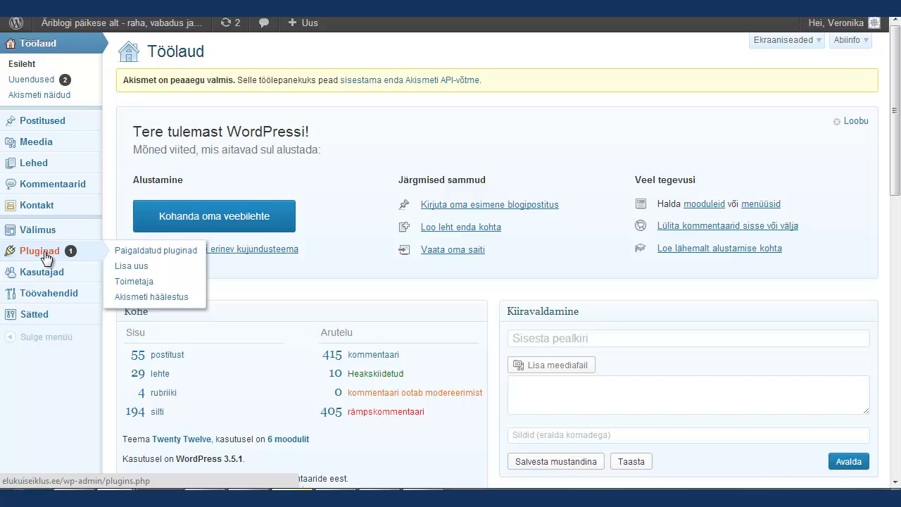
pyautogui.click(46, 257)
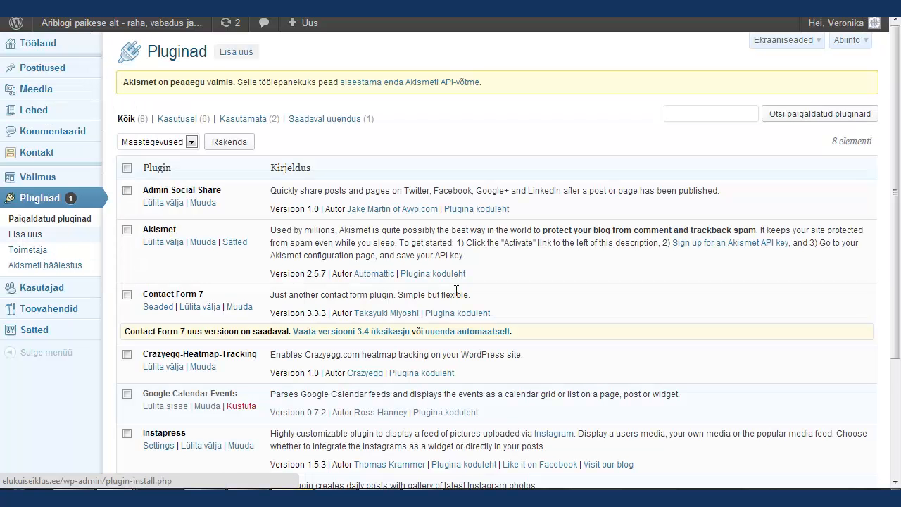
pyautogui.moveTo(895, 83); pyautogui.dragTo(894, 169)
pyautogui.scroll(3, 537, 134)
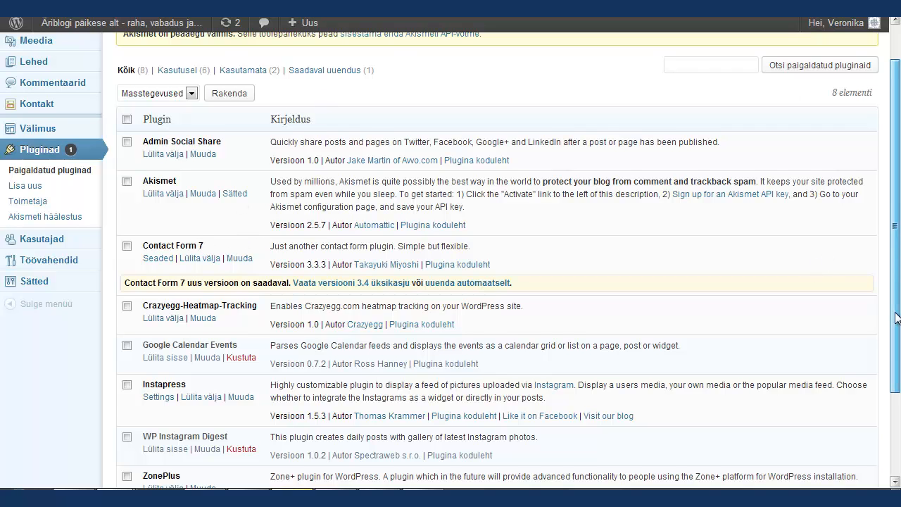
pyautogui.moveTo(897, 317); pyautogui.dragTo(897, 281)
# Open the page for adding new plugins and search the plugin directory for "instagram".
pyautogui.click(237, 56)
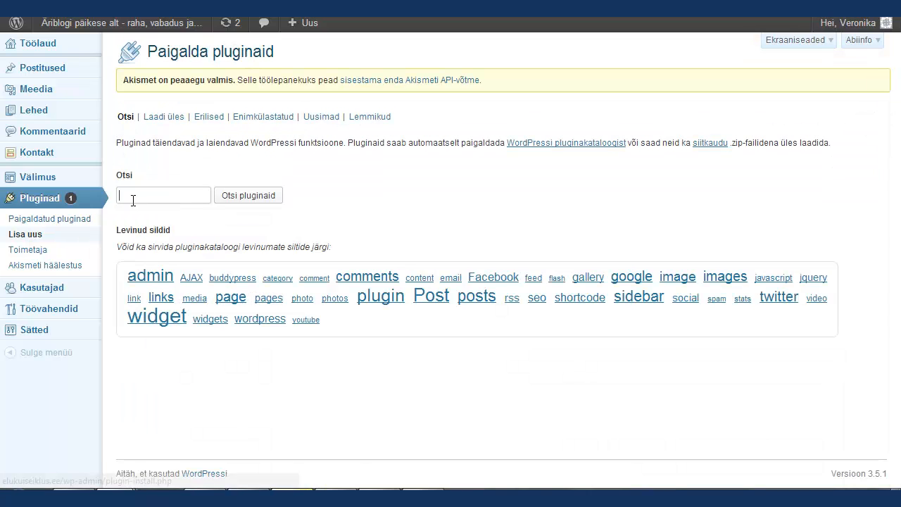
pyautogui.click(145, 199)
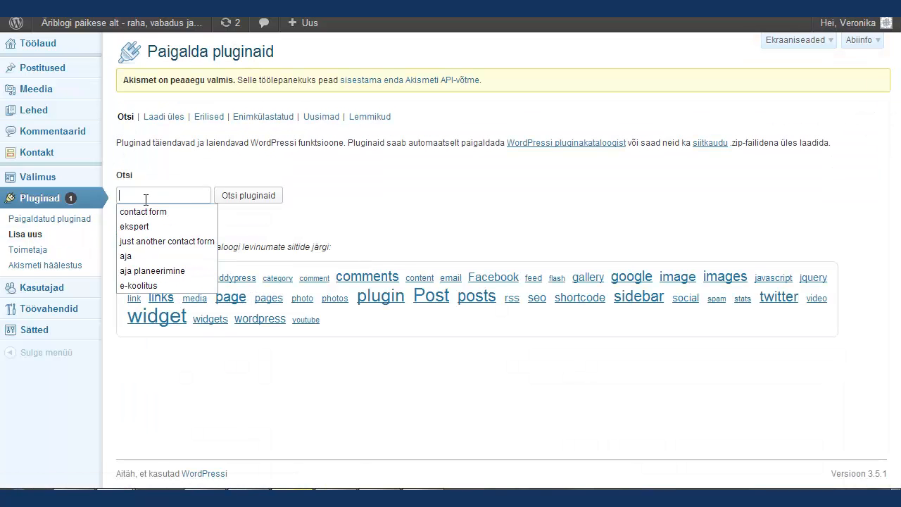
pyautogui.write('instagr')
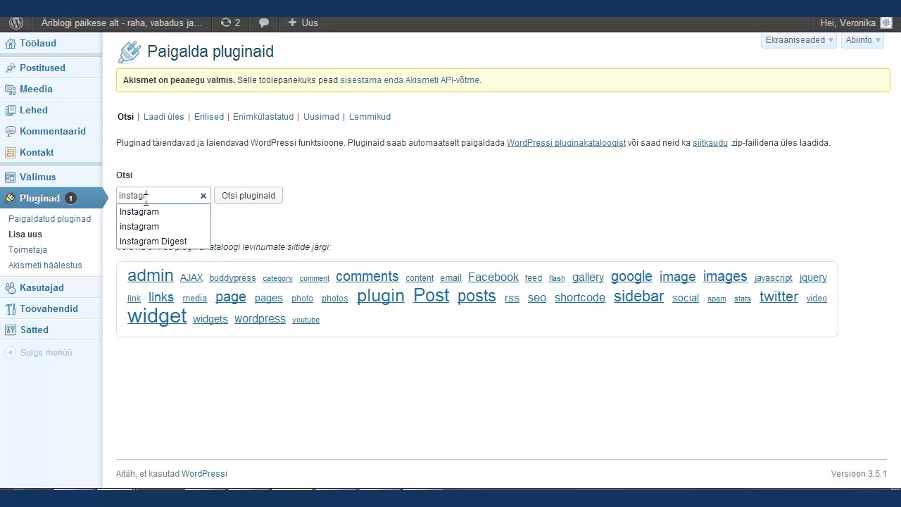
pyautogui.write('am')
pyautogui.press('Return')
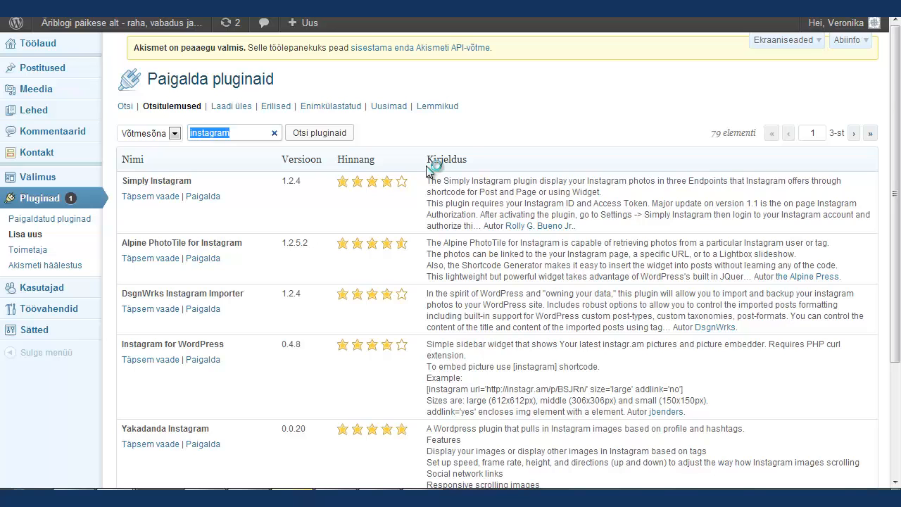
# Browse the Instagram plugin results, view the details of Yakadanda Instagram and close them again.
pyautogui.moveTo(898, 83); pyautogui.dragTo(898, 124)
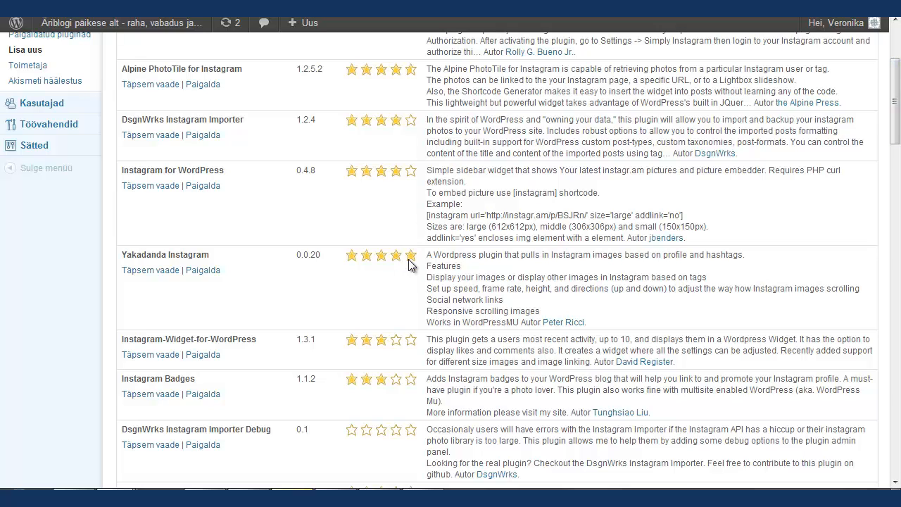
pyautogui.moveTo(405, 256)
pyautogui.moveTo(899, 140); pyautogui.dragTo(899, 160)
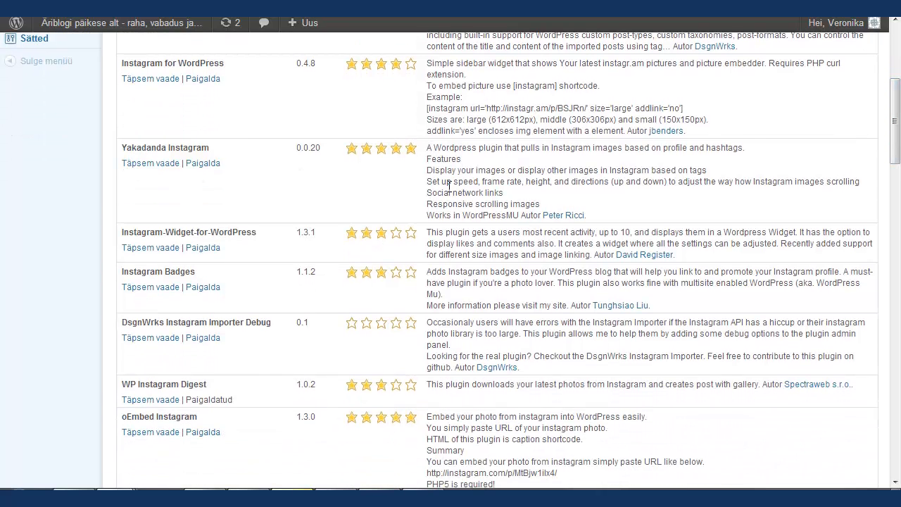
pyautogui.click(161, 169)
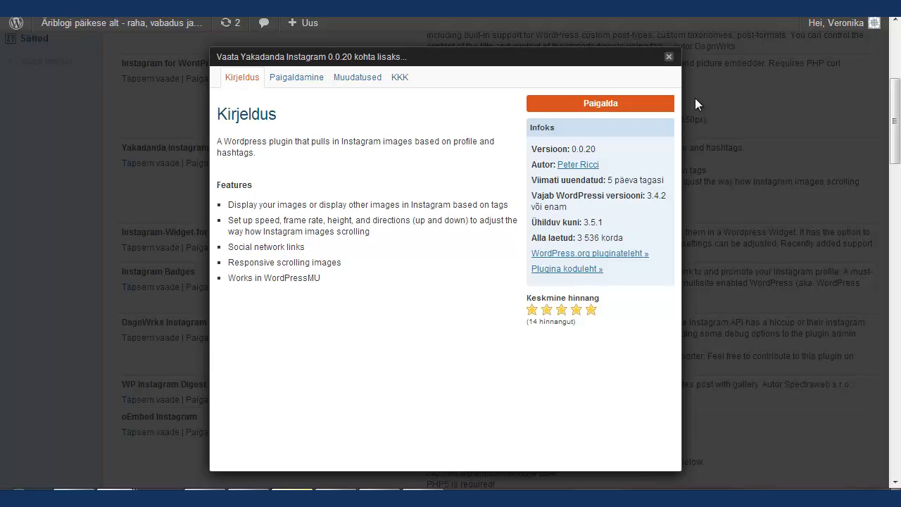
pyautogui.click(669, 59)
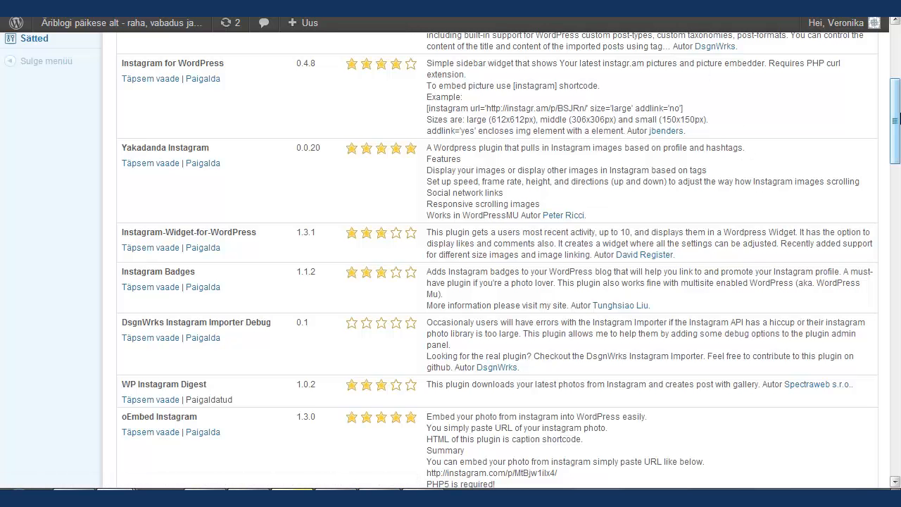
pyautogui.moveTo(899, 121); pyautogui.dragTo(898, 65)
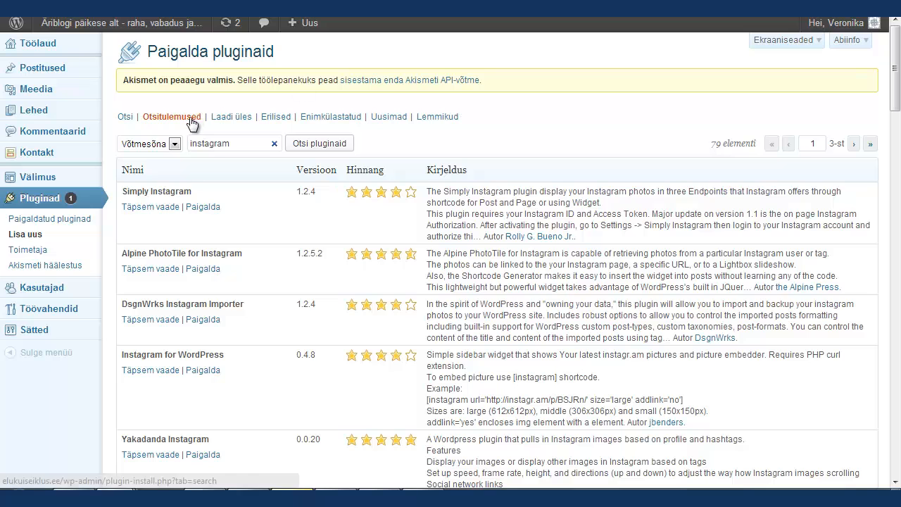
# Return to the installed plugins, open the Instapress plugin's website and examine its features and installation steps.
pyautogui.click(49, 219)
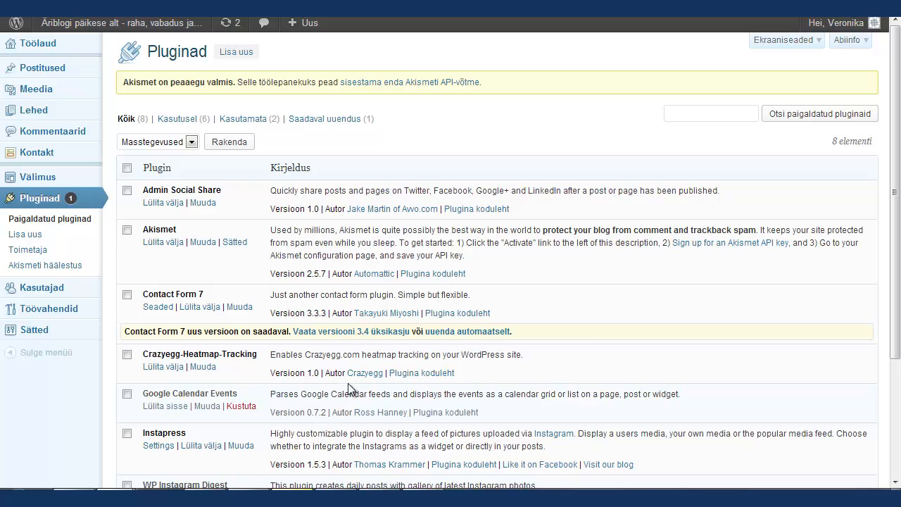
pyautogui.click(477, 466)
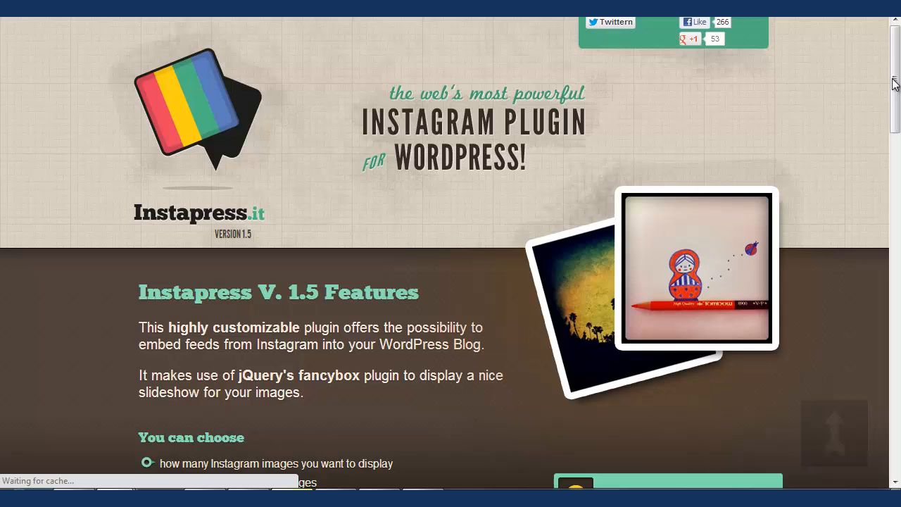
pyautogui.moveTo(895, 83); pyautogui.dragTo(898, 109)
pyautogui.scroll(-4, 876, 146)
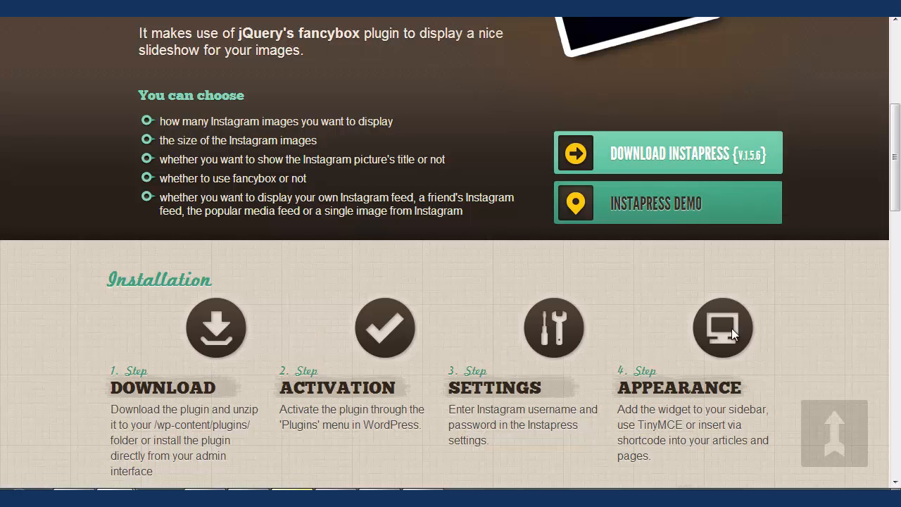
pyautogui.moveTo(895, 155); pyautogui.dragTo(898, 70)
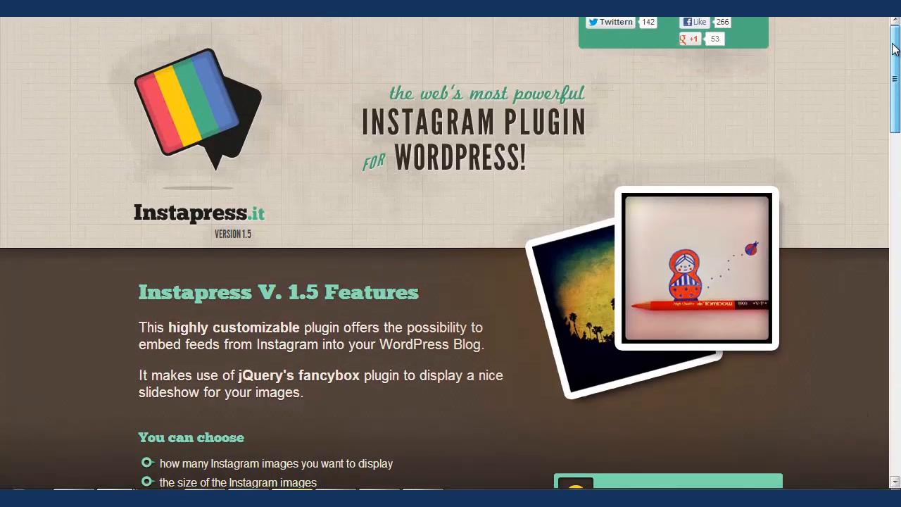
pyautogui.scroll(-15, 895, 254)
pyautogui.moveTo(895, 249); pyautogui.dragTo(898, 62)
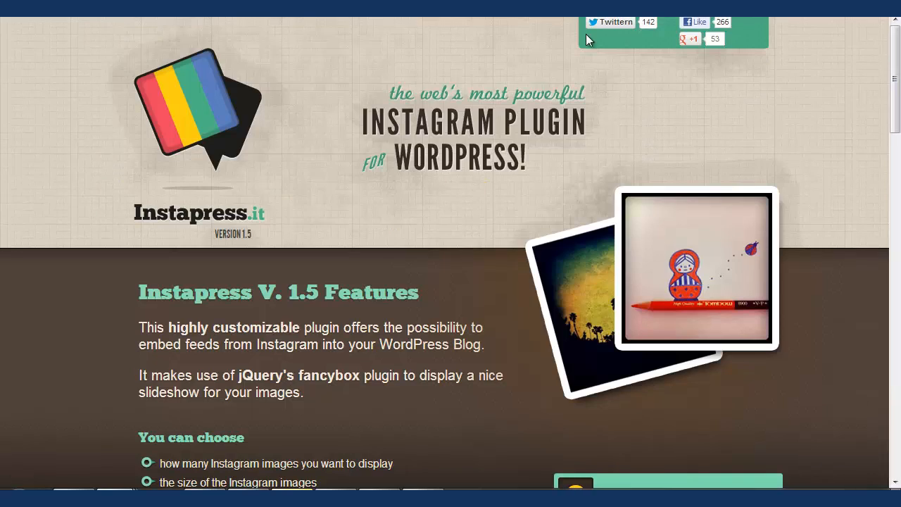
# Go back to the plugin administration, open the .zip plugin upload form and bring up its file selection.
pyautogui.hotkey('ctrl', 'Tab')
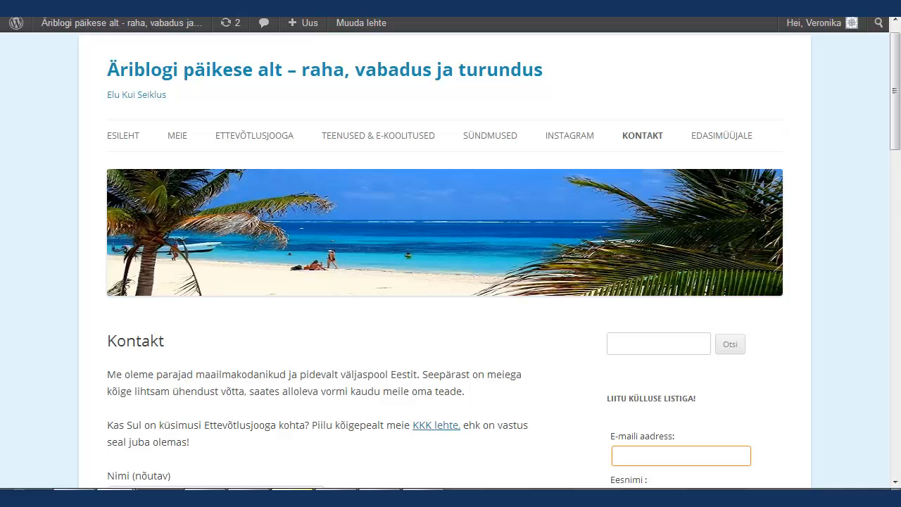
pyautogui.hotkey('ctrl', 'shift', 'Tab')
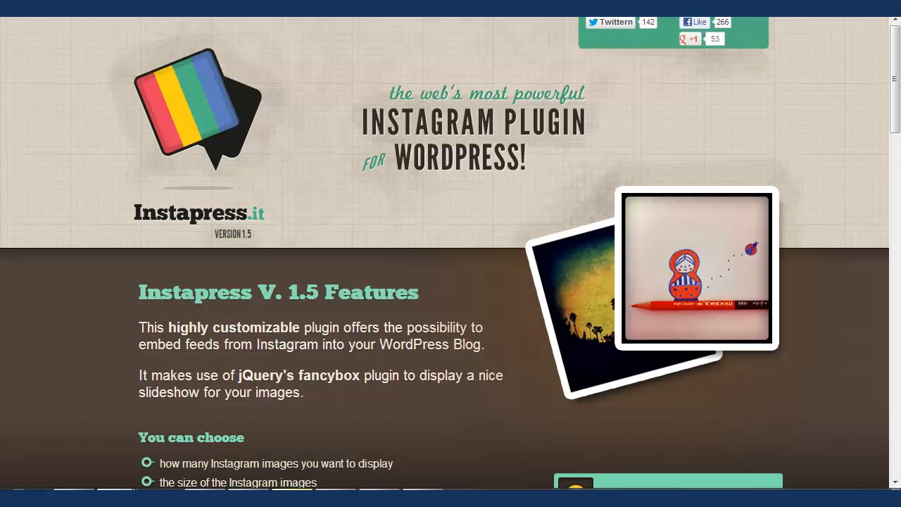
pyautogui.hotkey('ctrl', 'shift', 'Tab')
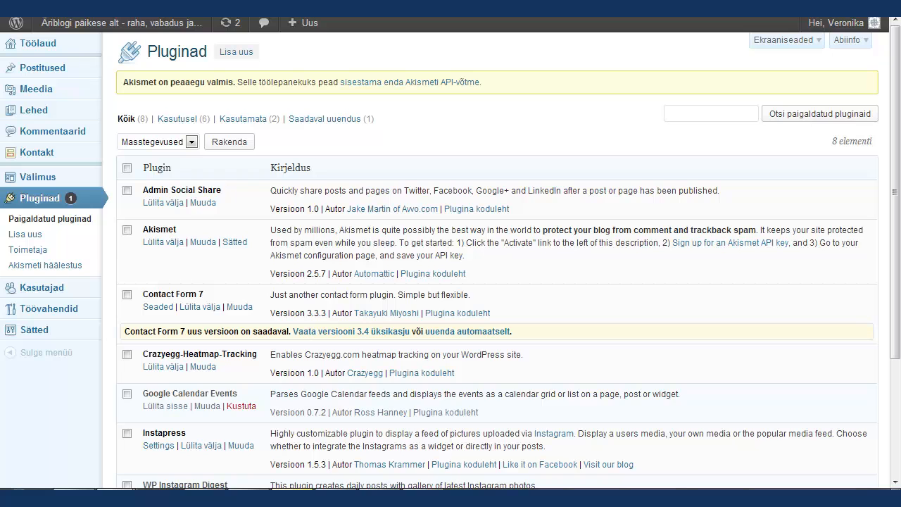
pyautogui.click(237, 52)
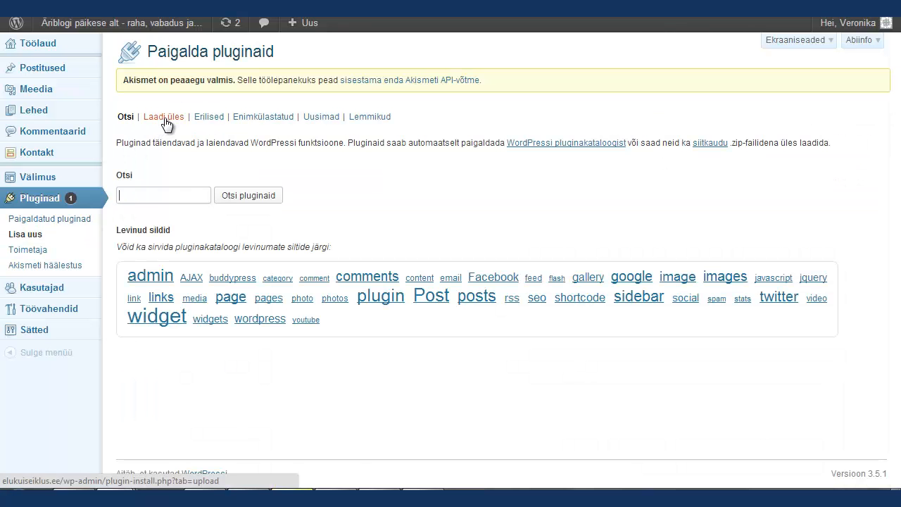
pyautogui.click(162, 125)
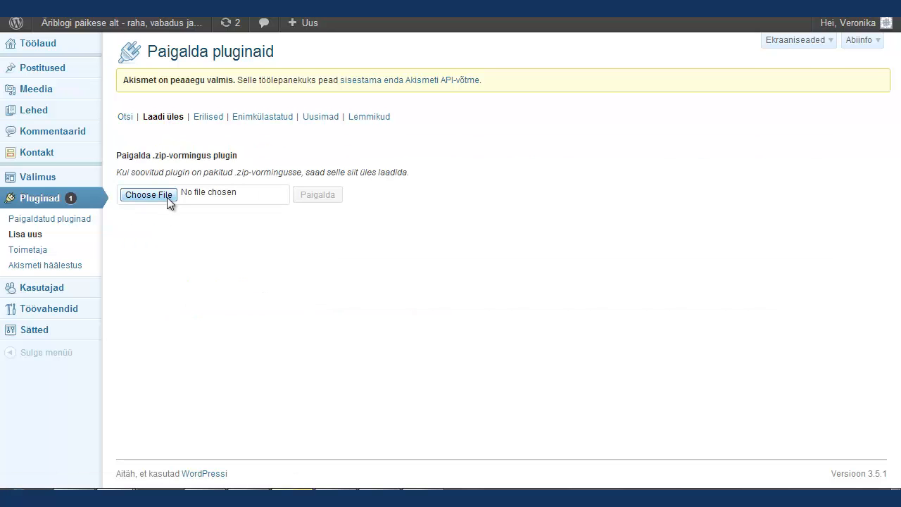
pyautogui.click(165, 195)
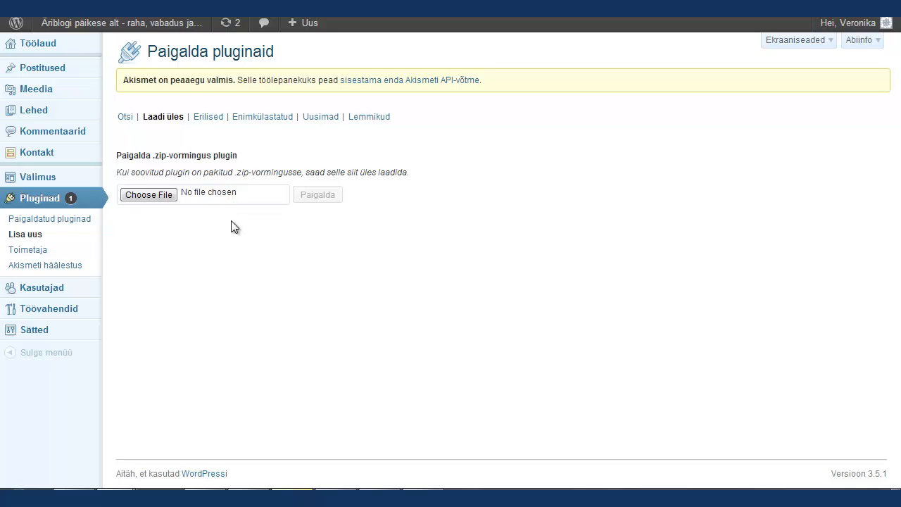
# Open the blog's Instagram page to view its photo gallery, and return to the plugin upload form.
pyautogui.moveTo(50, 114)
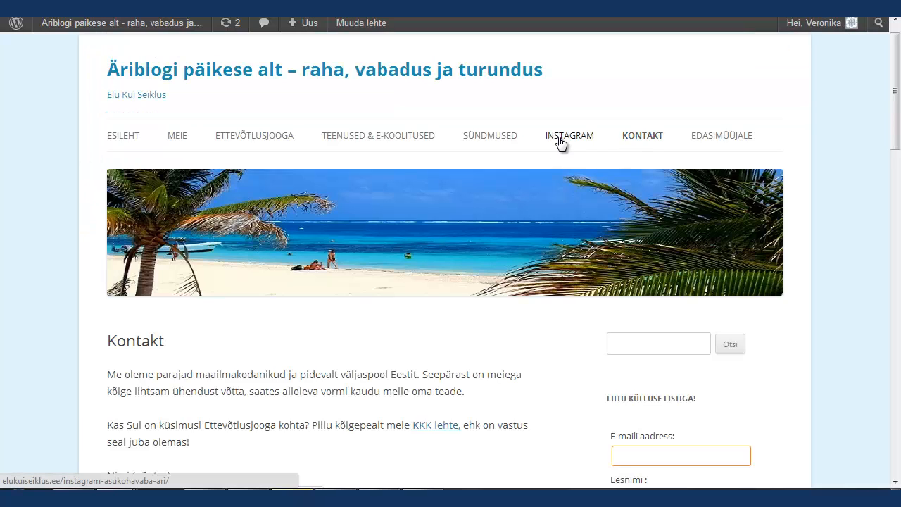
pyautogui.click(562, 142)
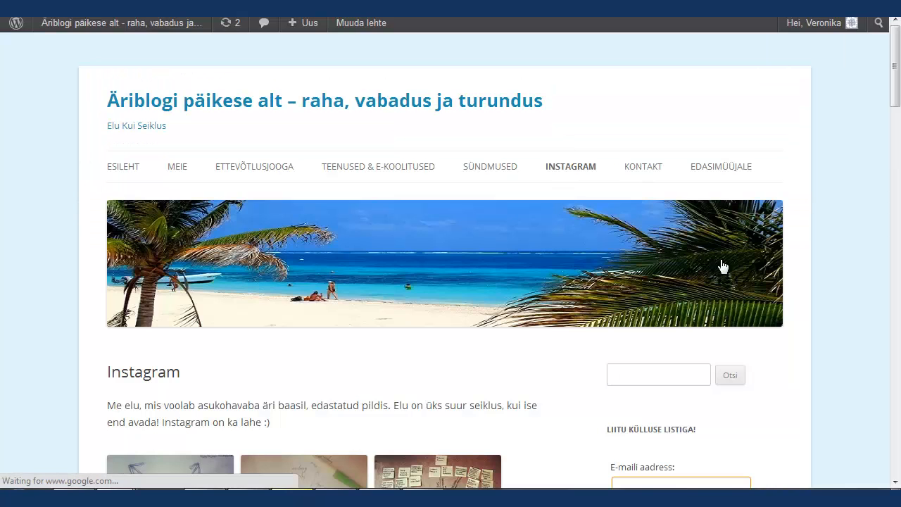
pyautogui.moveTo(896, 103); pyautogui.dragTo(896, 141)
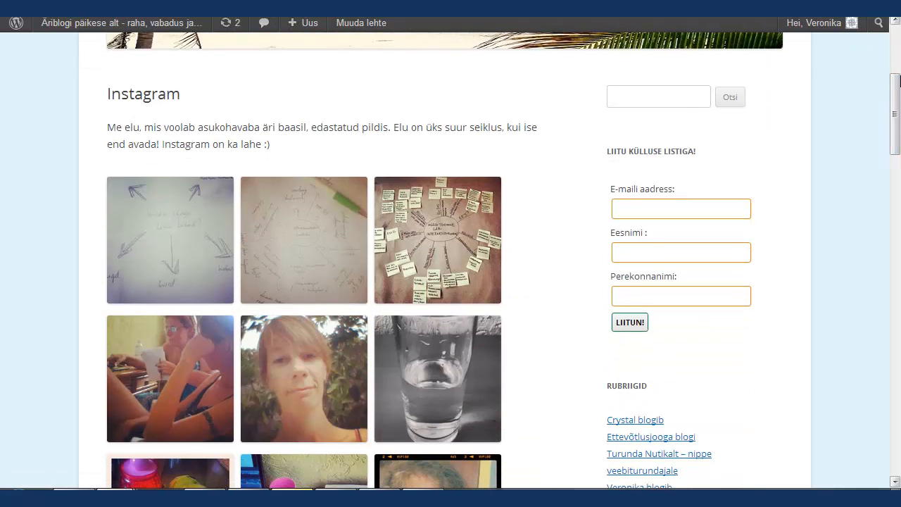
pyautogui.moveTo(895, 118); pyautogui.dragTo(895, 77)
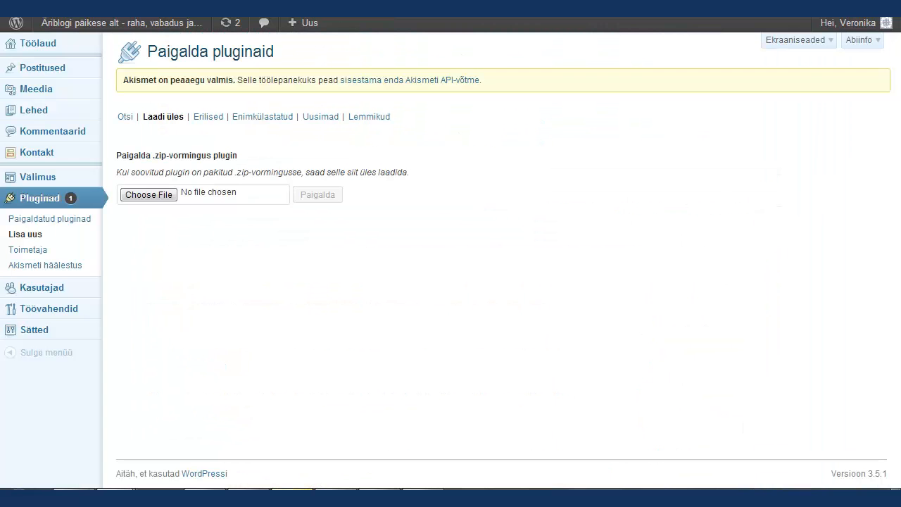